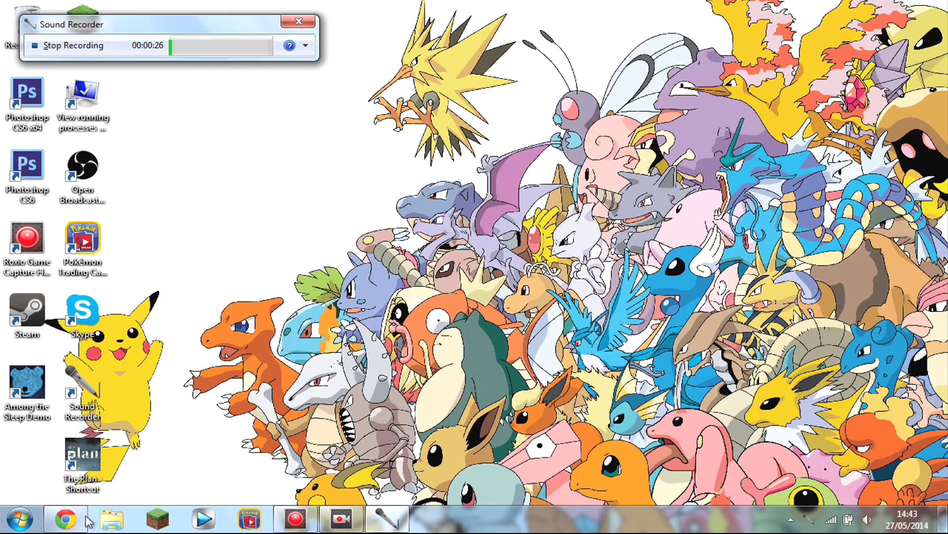
- Download the Windows TechnicLauncher.exe from technicpack.net/download in Chrome and run it
{"action": "left_click", "coordinate": [66, 519]}
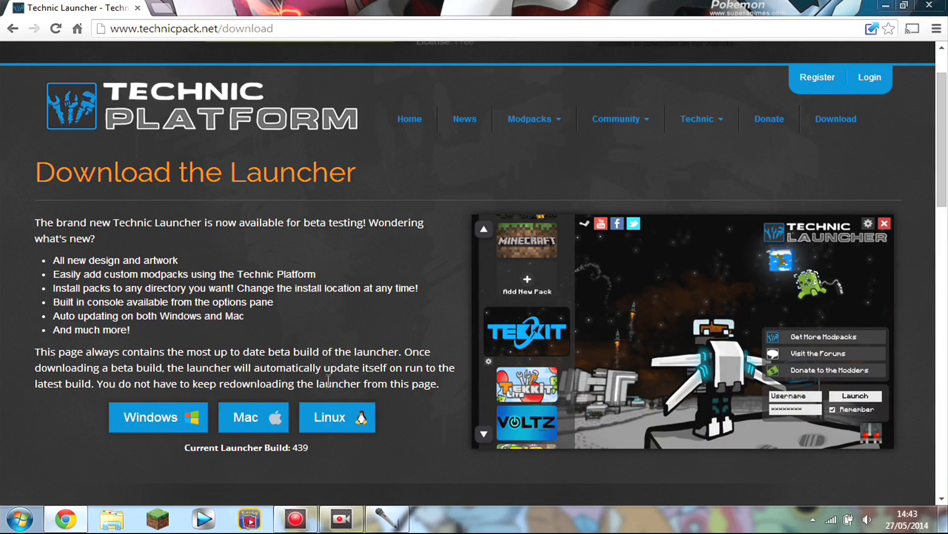
{"action": "scroll", "coordinate": [328, 380], "scroll_direction": "down", "scroll_amount": 5}
{"action": "scroll", "coordinate": [277, 289], "scroll_direction": "up", "scroll_amount": 5}
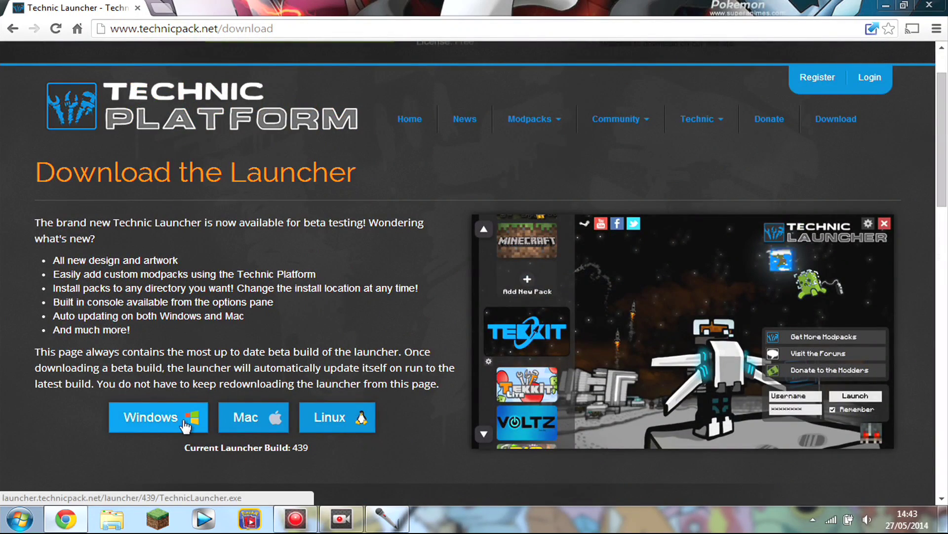
{"action": "left_click", "coordinate": [186, 426]}
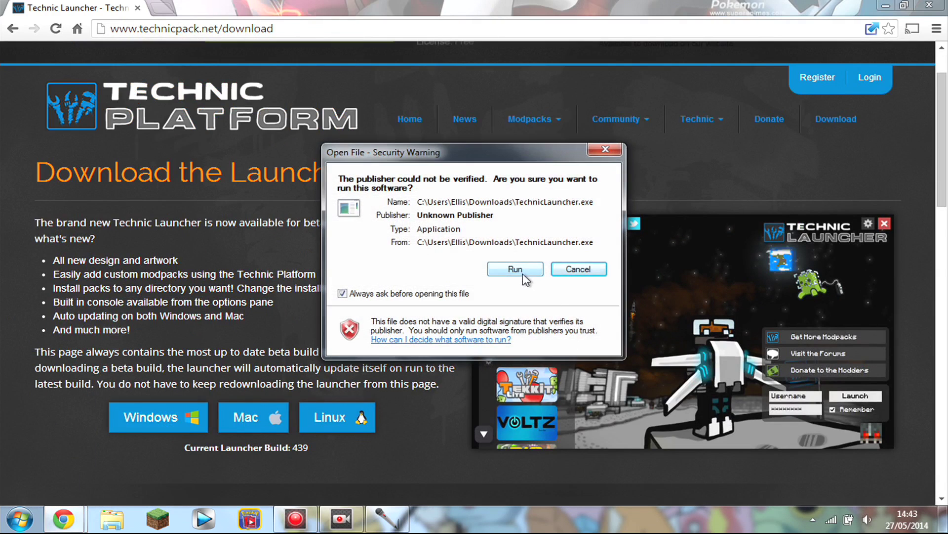
{"action": "left_click", "coordinate": [515, 269]}
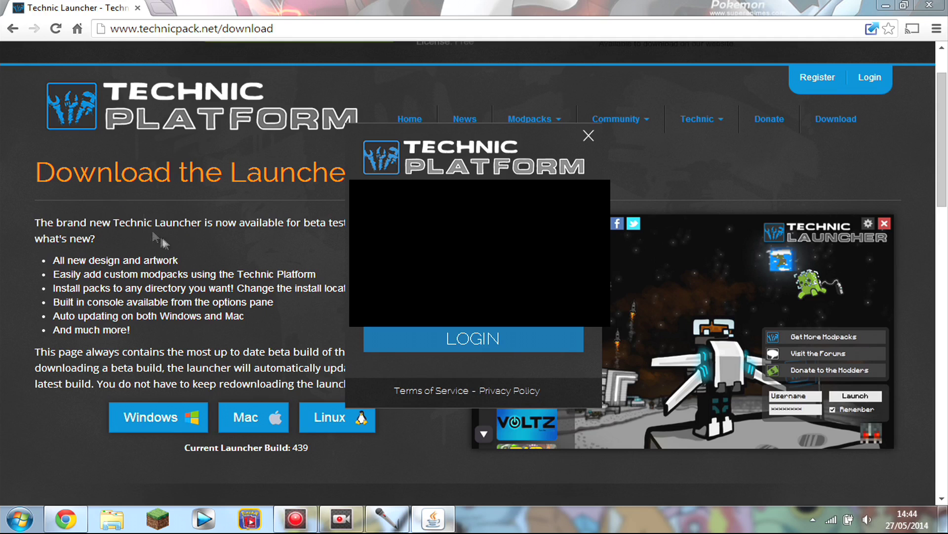
- Log in to Technic Launcher to reach the modpack list with Tekkit and Hexxit
{"action": "left_click", "coordinate": [527, 339]}
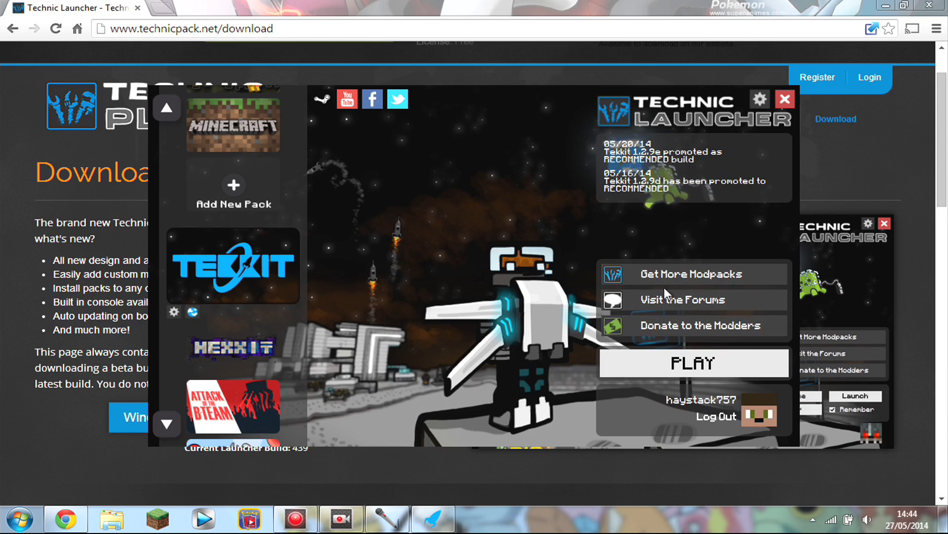
{"action": "left_click", "coordinate": [166, 106]}
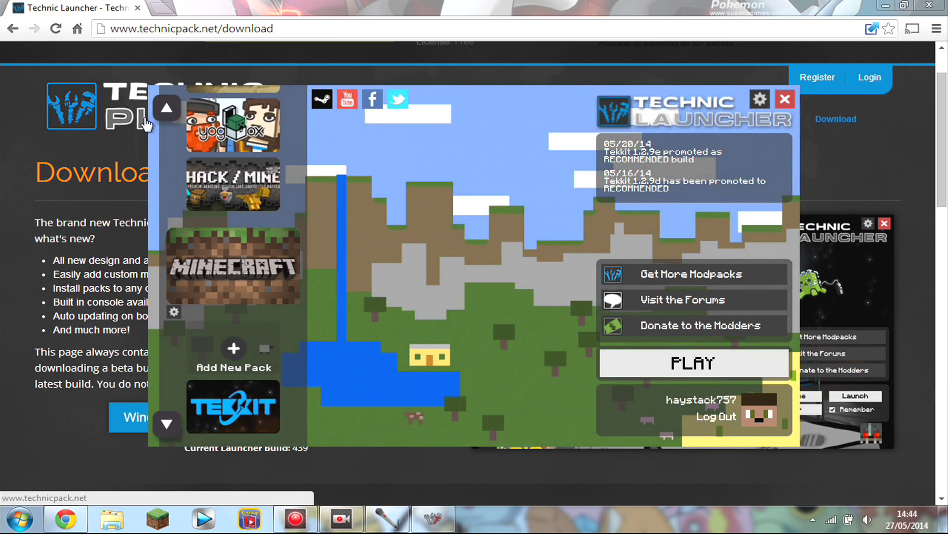
{"action": "left_click", "coordinate": [166, 108]}
{"action": "left_click", "coordinate": [164, 106]}
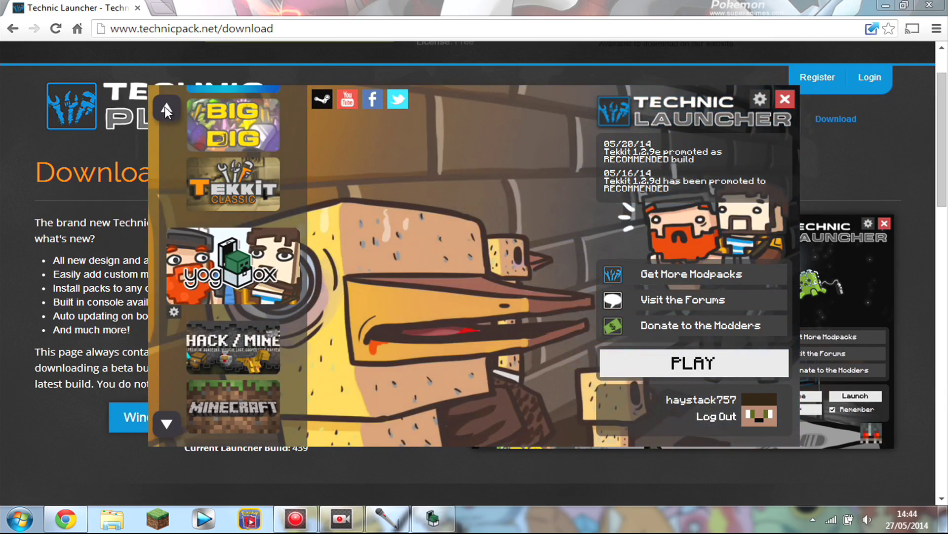
{"action": "left_click", "coordinate": [164, 107]}
{"action": "left_click", "coordinate": [165, 107]}
{"action": "left_click", "coordinate": [164, 107]}
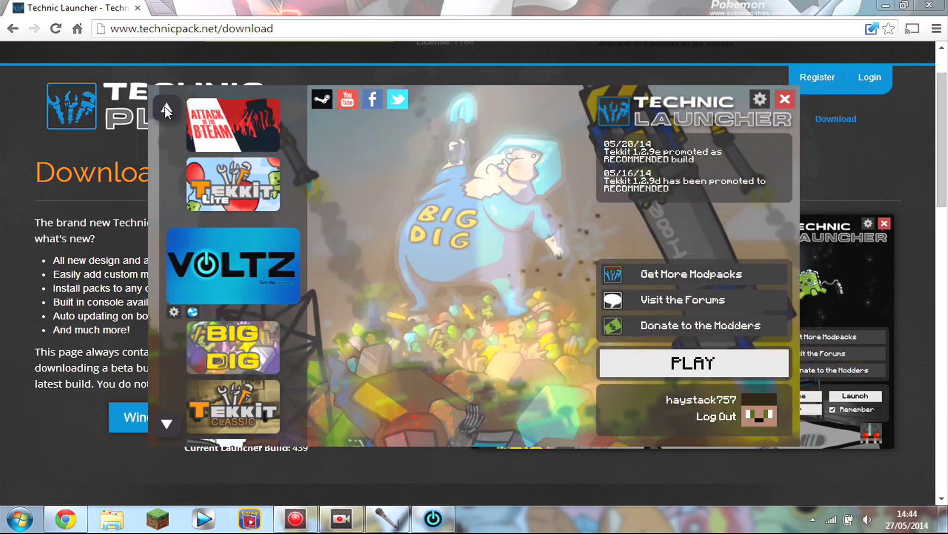
{"action": "left_click", "coordinate": [165, 107]}
{"action": "left_click", "coordinate": [165, 106]}
{"action": "left_click", "coordinate": [165, 107]}
{"action": "left_click", "coordinate": [164, 107]}
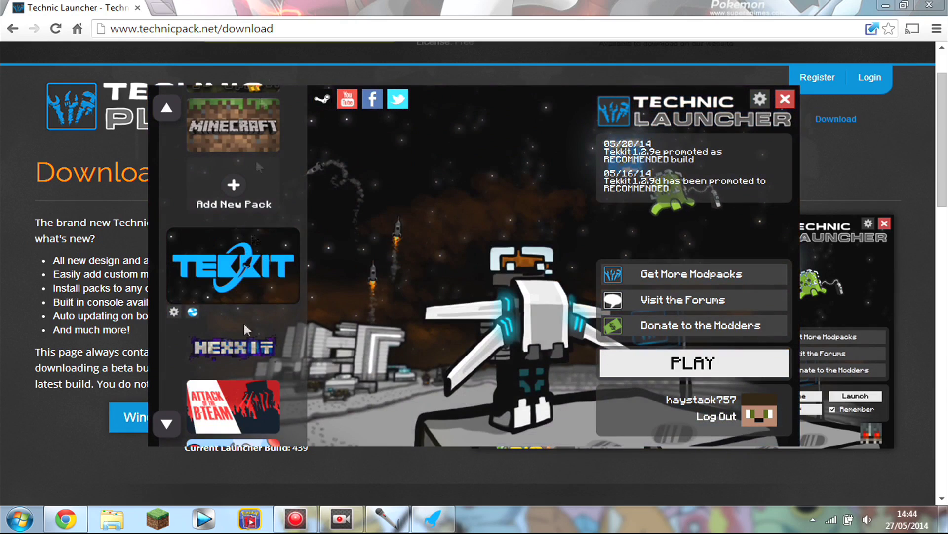
{"action": "left_click", "coordinate": [693, 276]}
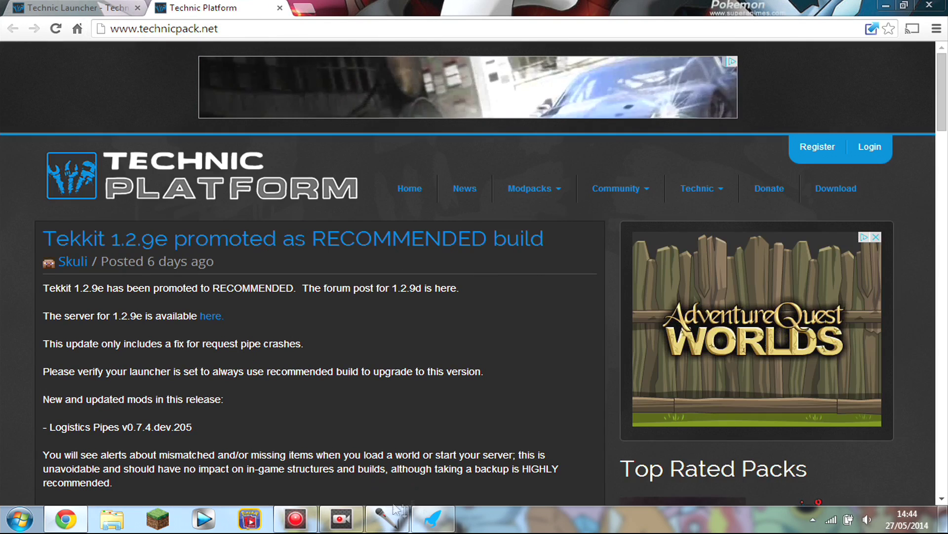
- On technicpack.net, open Modpacks > Browse Modpacks and scroll to The Diamond Dimensions
{"action": "left_click", "coordinate": [450, 518]}
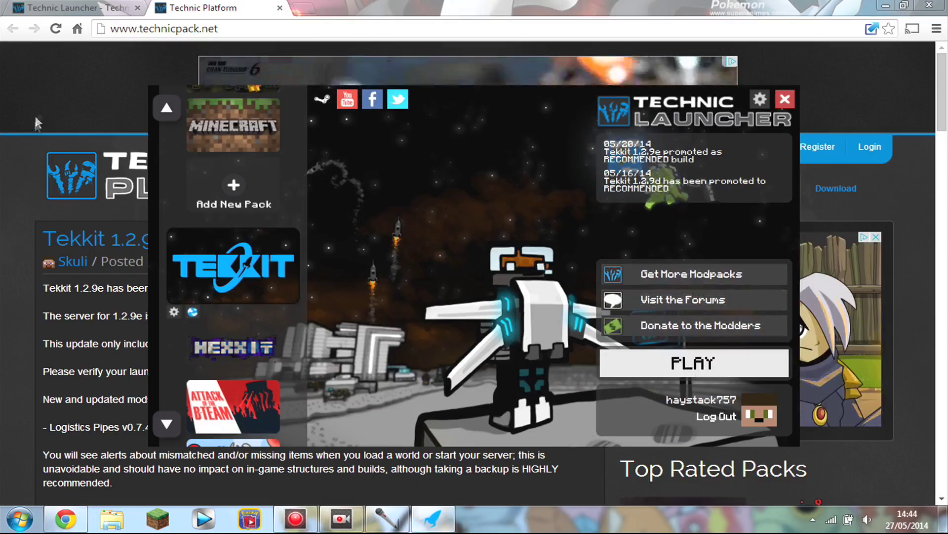
{"action": "left_click", "coordinate": [909, 272]}
{"action": "mouse_move", "coordinate": [943, 91]}
{"action": "left_mouse_down"}
{"action": "mouse_move", "coordinate": [939, 297]}
{"action": "mouse_move", "coordinate": [941, 84]}
{"action": "left_mouse_up"}
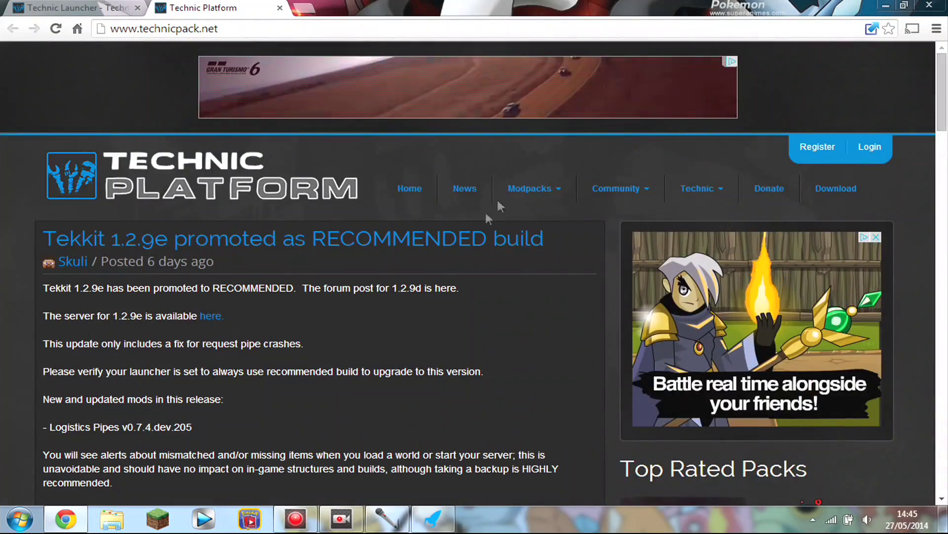
{"action": "mouse_move", "coordinate": [540, 198]}
{"action": "left_click", "coordinate": [547, 210]}
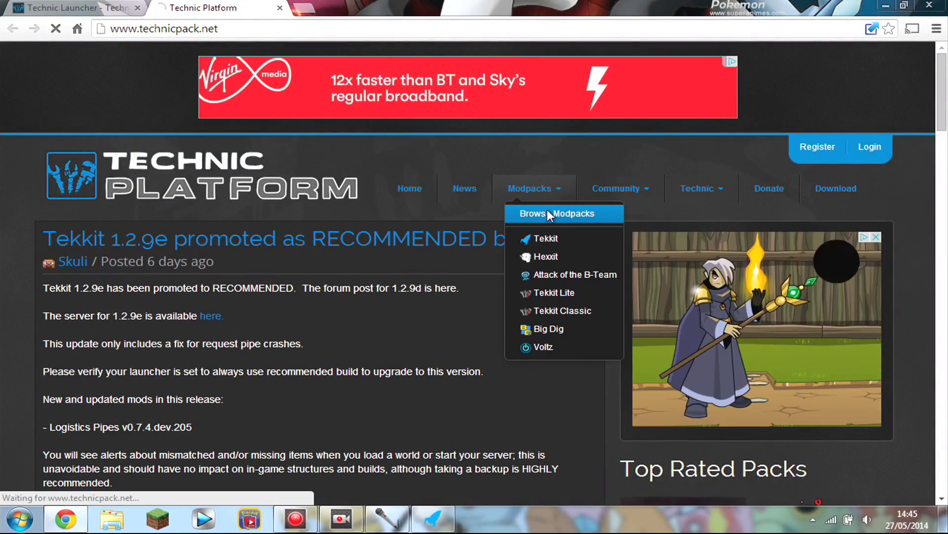
{"action": "scroll", "coordinate": [267, 346], "scroll_direction": "down", "scroll_amount": 4}
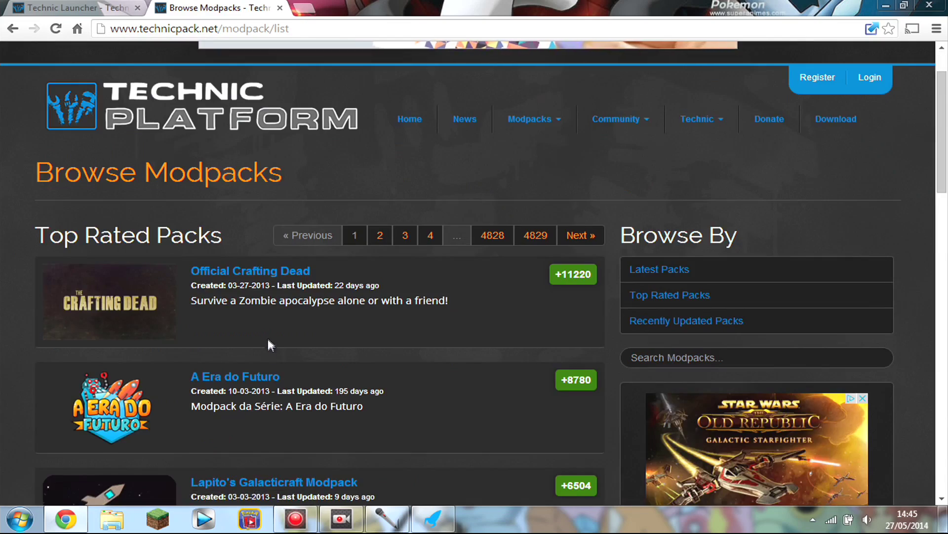
{"action": "scroll", "coordinate": [269, 337], "scroll_direction": "down", "scroll_amount": 4}
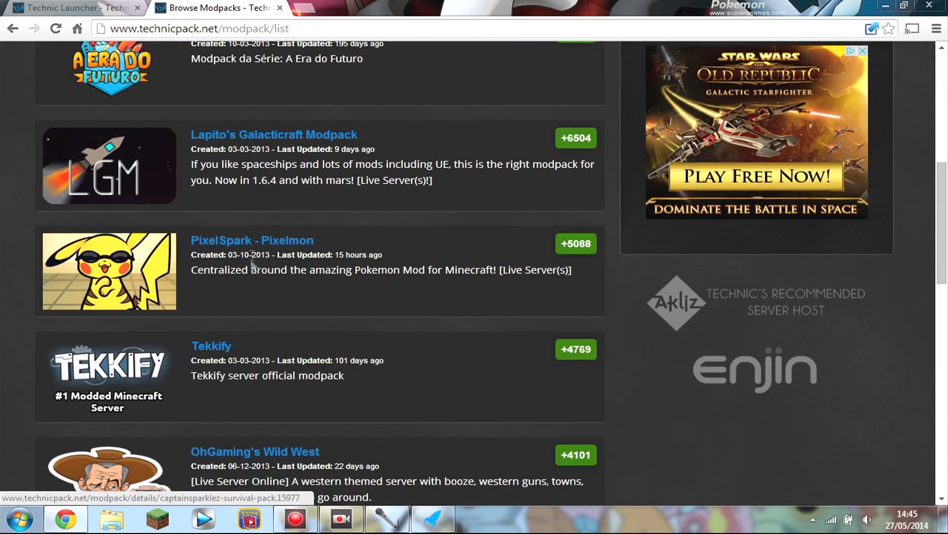
{"action": "scroll", "coordinate": [252, 320], "scroll_direction": "down", "scroll_amount": 9}
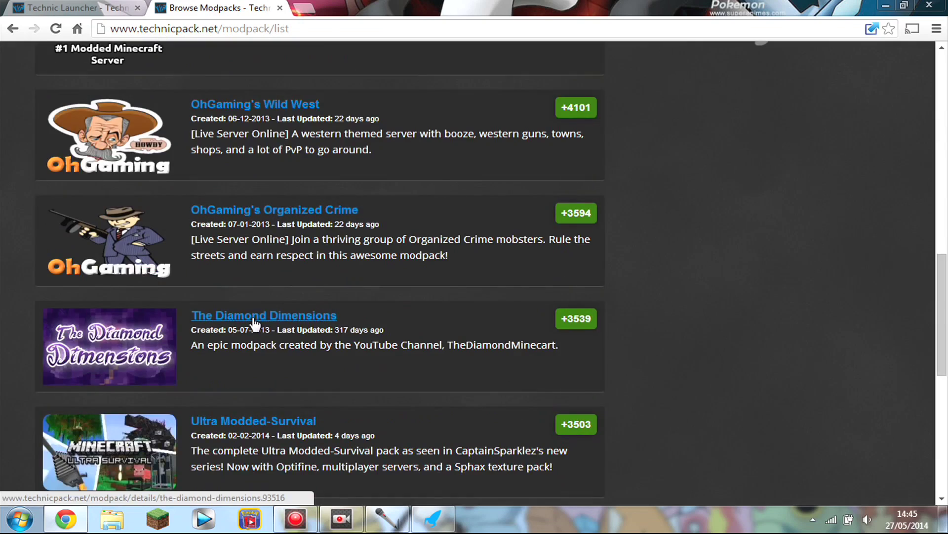
{"action": "scroll", "coordinate": [252, 317], "scroll_direction": "down", "scroll_amount": 2}
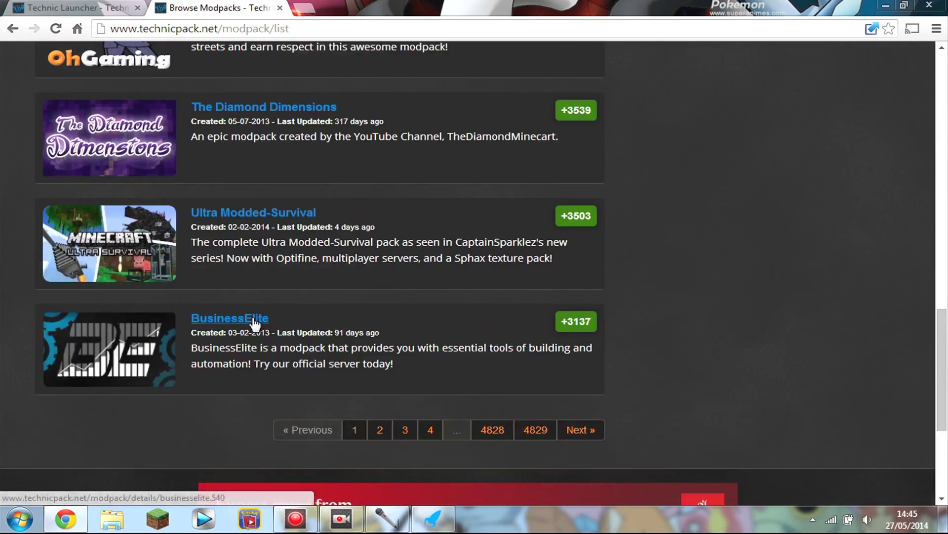
{"action": "scroll", "coordinate": [253, 319], "scroll_direction": "up", "scroll_amount": 2}
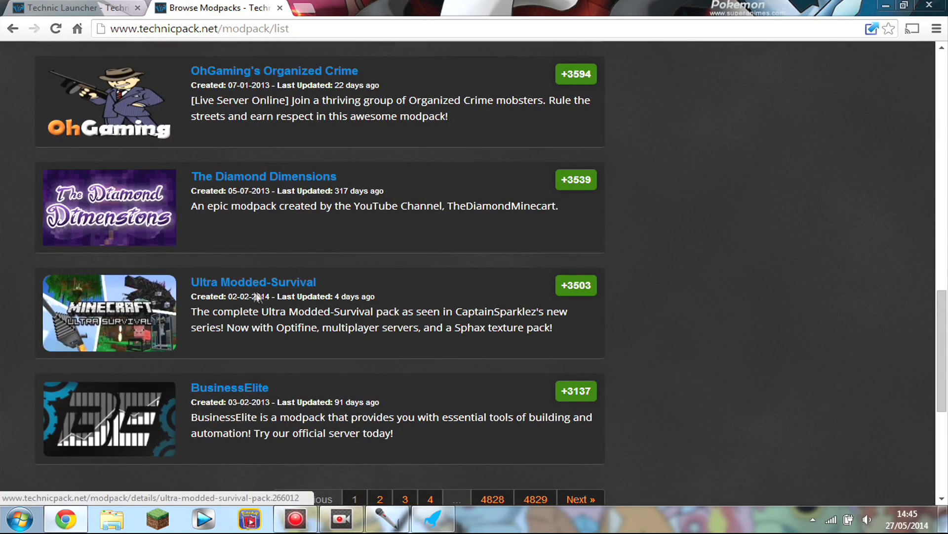
- Open The Diamond Dimensions modpack page and copy its Platform URL
{"action": "left_click", "coordinate": [272, 177]}
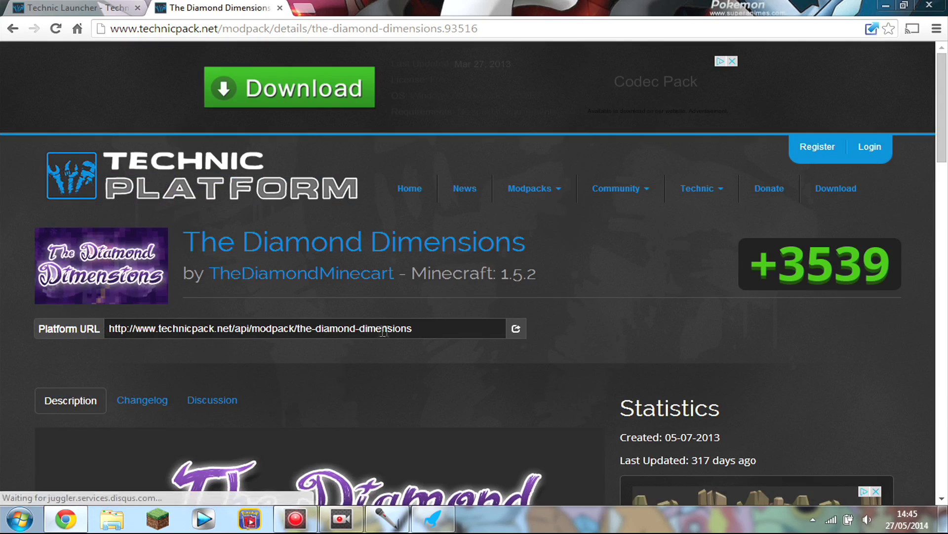
{"action": "left_click", "coordinate": [170, 330]}
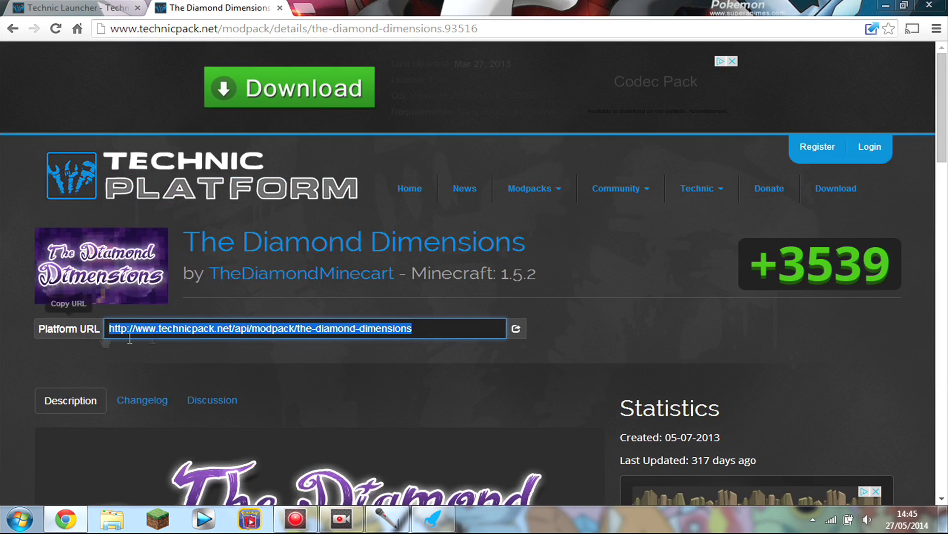
{"action": "right_click", "coordinate": [179, 330]}
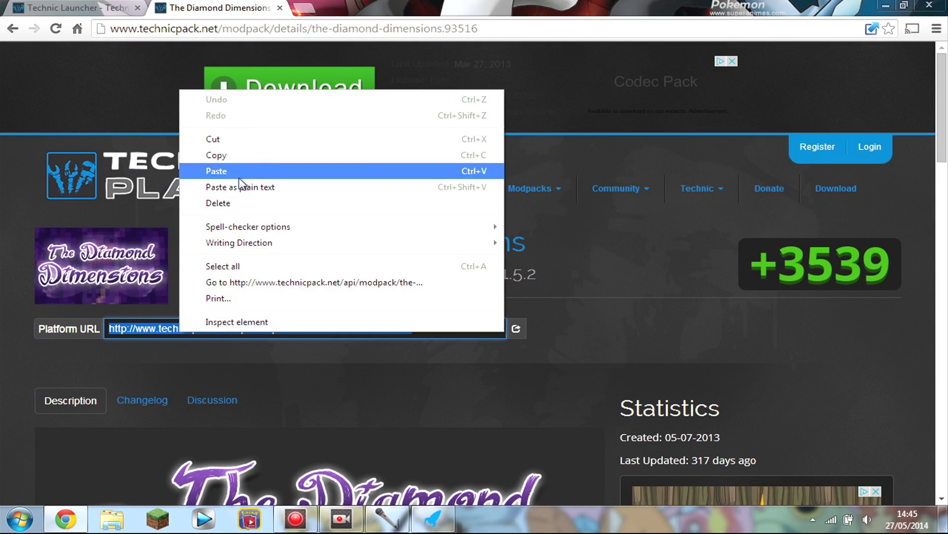
{"action": "left_click", "coordinate": [239, 155]}
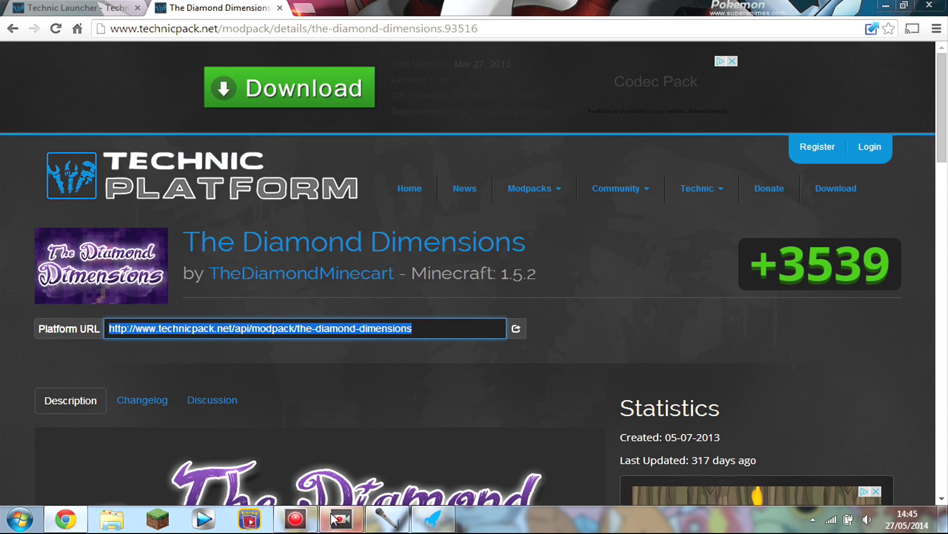
- Return to Technic Launcher and begin adding a new modpack
{"action": "left_click", "coordinate": [432, 519]}
{"action": "scroll", "coordinate": [230, 187], "scroll_direction": "up", "scroll_amount": 1}
{"action": "left_click", "coordinate": [235, 270]}
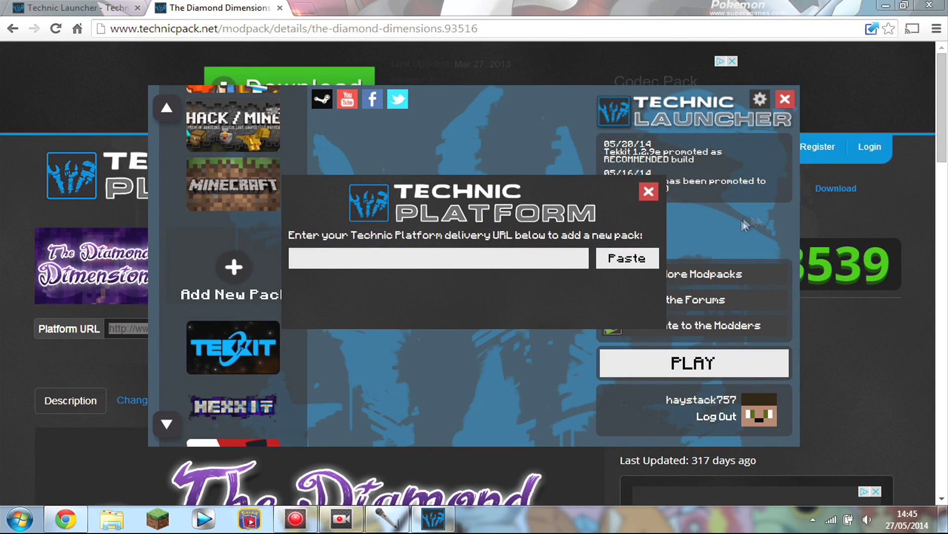
- Paste the Platform URL, add The Diamond Dimensions modpack, and select its tile
{"action": "left_click", "coordinate": [612, 264]}
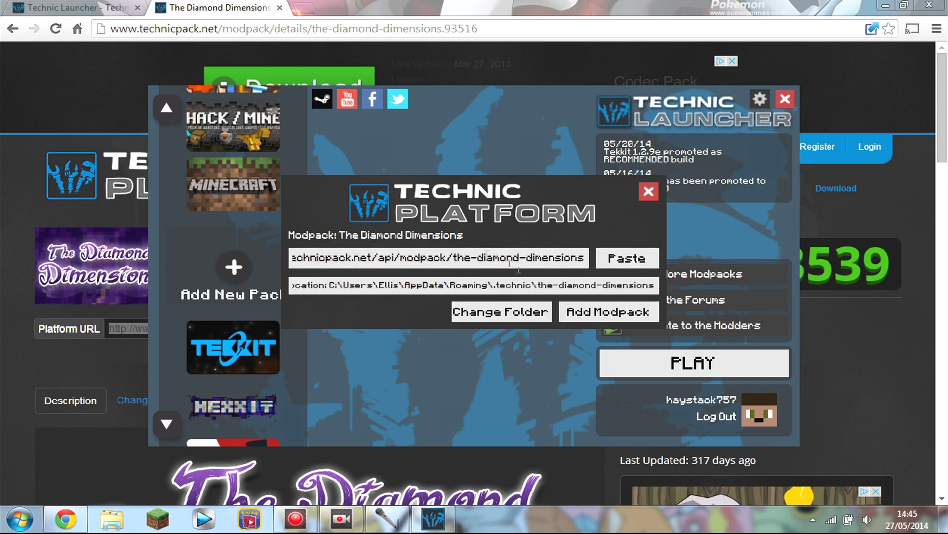
{"action": "left_click", "coordinate": [606, 314]}
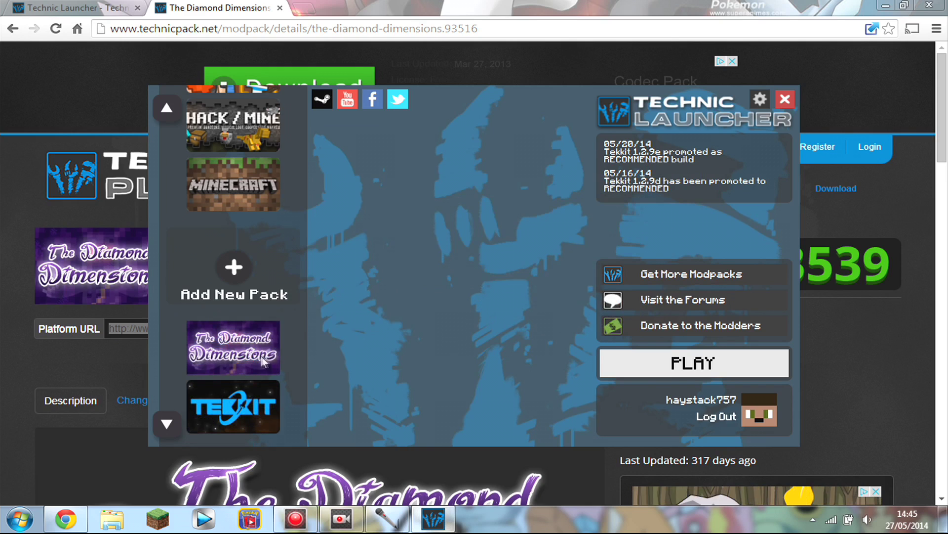
{"action": "left_click", "coordinate": [265, 361]}
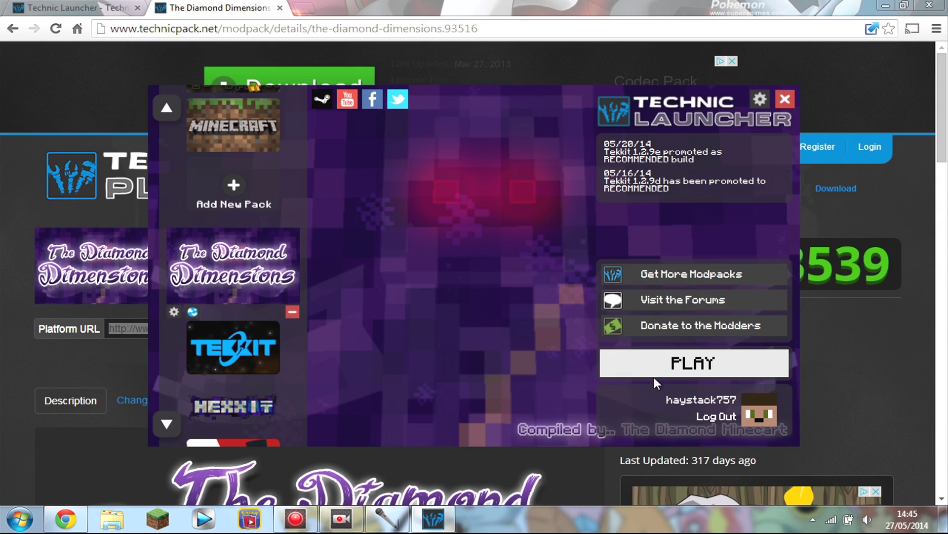
- Play The Diamond Dimensions, letting it download and start Minecraft 1.5.2 with 29 mods
{"action": "left_click", "coordinate": [674, 367]}
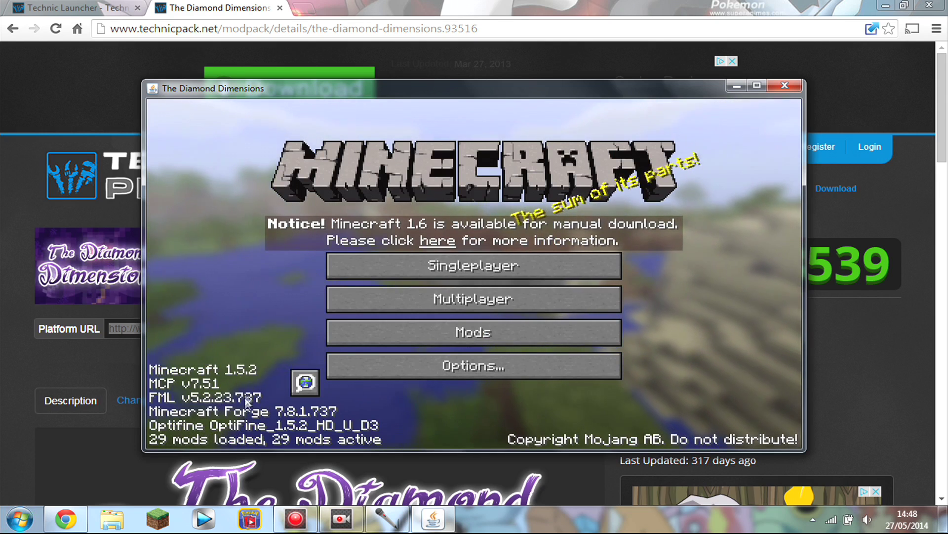
- Look through the list of loaded mods on the title screen
{"action": "left_click", "coordinate": [488, 331]}
{"action": "left_click_drag", "start_coordinate": [376, 165], "coordinate": [385, 370]}
{"action": "left_click", "coordinate": [437, 410]}
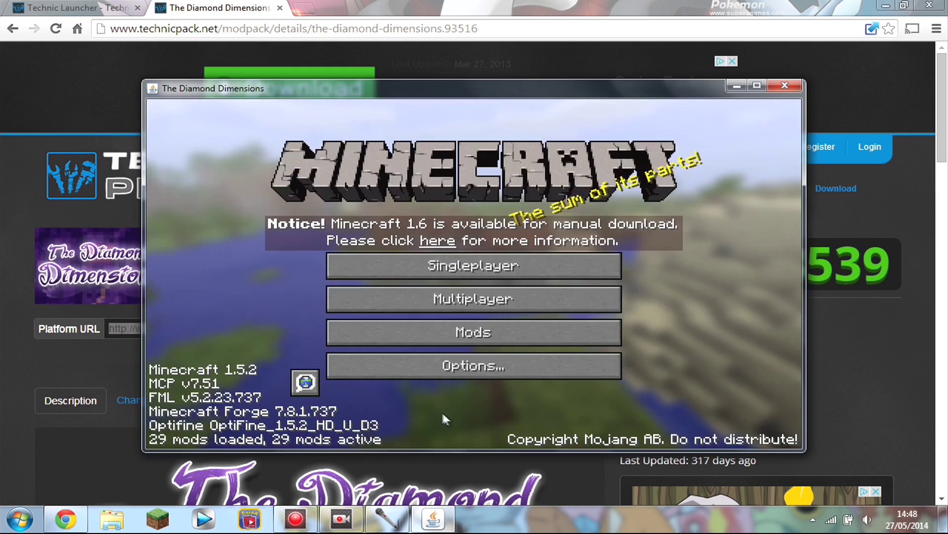
- Create a Singleplayer Survival world named New World with default settings
{"action": "left_click", "coordinate": [467, 274]}
{"action": "left_click", "coordinate": [556, 396]}
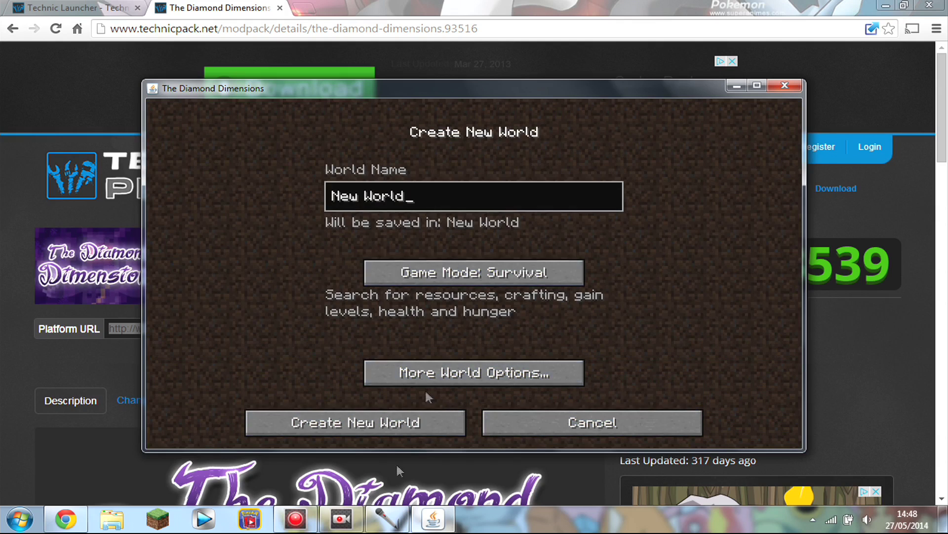
{"action": "left_click", "coordinate": [392, 422]}
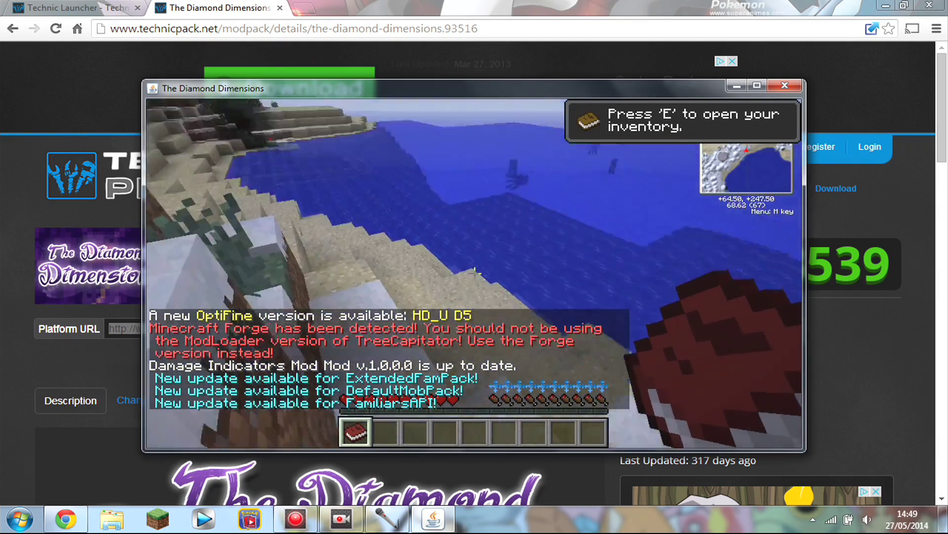
- Read the held Campfires guide, then walk around the snowy beach
{"action": "right_click", "coordinate": [475, 273]}
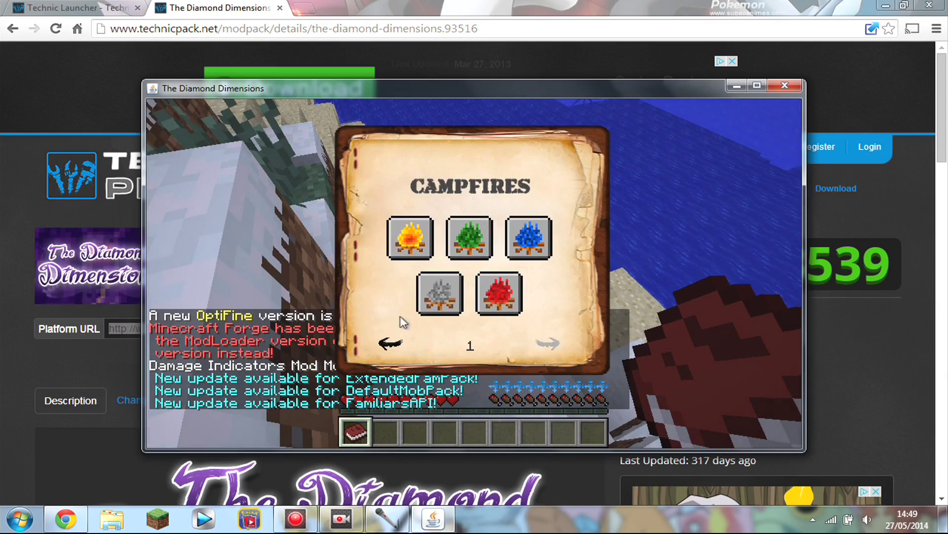
{"action": "key", "text": "Escape"}
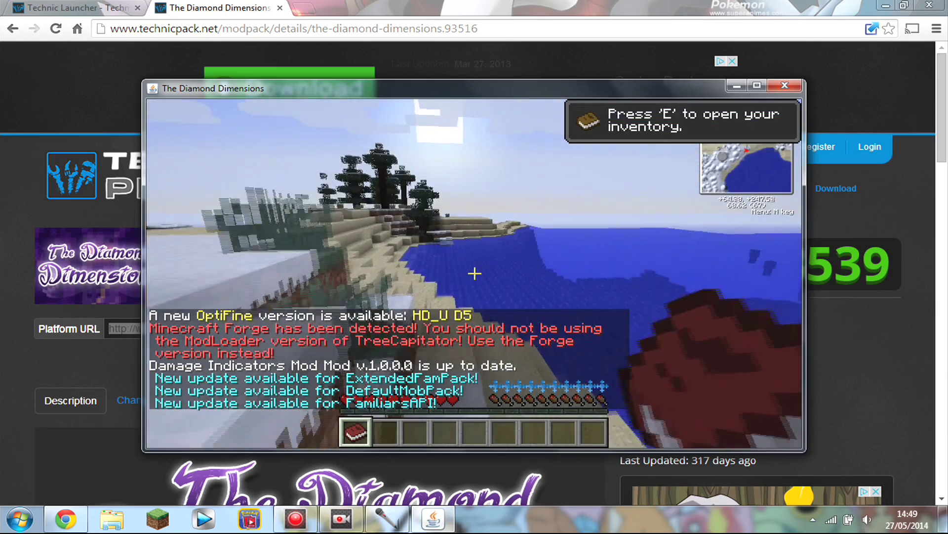
{"action": "key", "text": "w"}
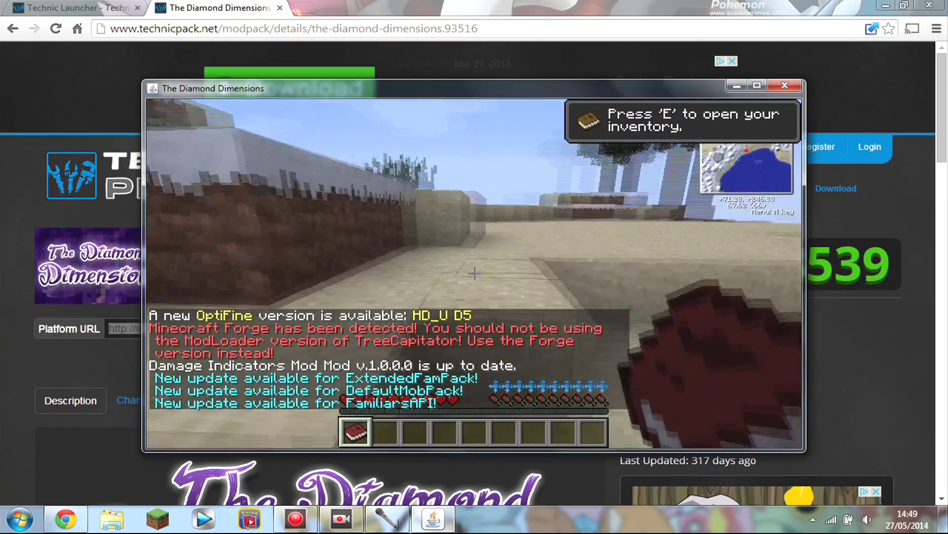
{"action": "key", "text": "w"}
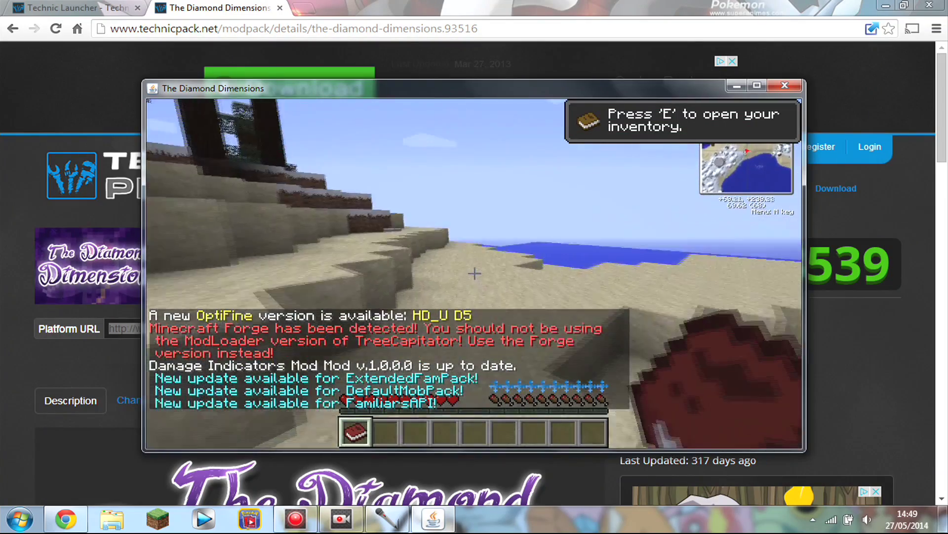
{"action": "key", "text": "w"}
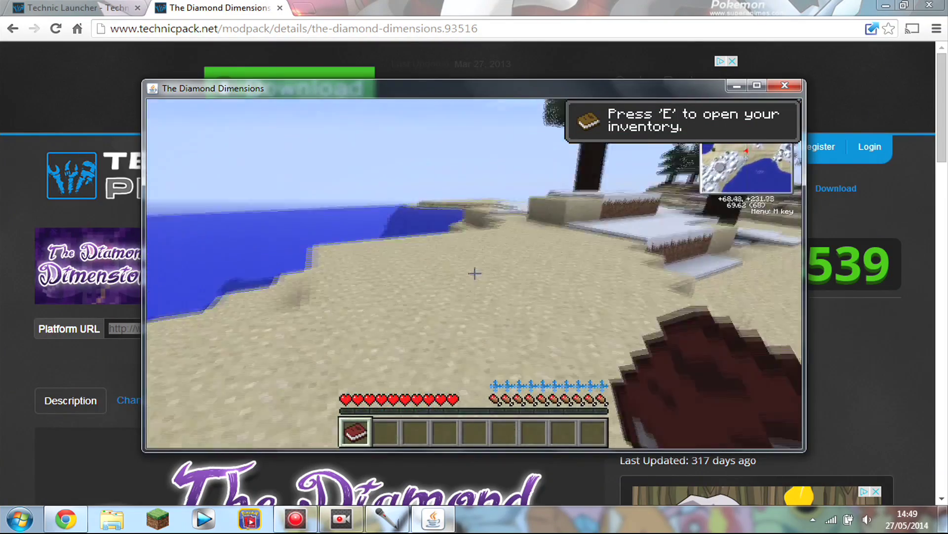
{"action": "key", "text": "w"}
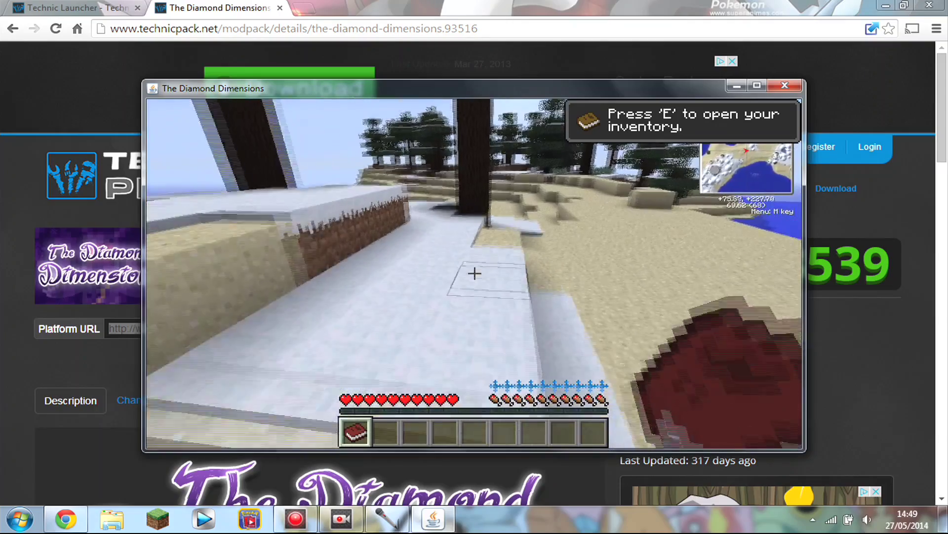
{"action": "key", "text": "w"}
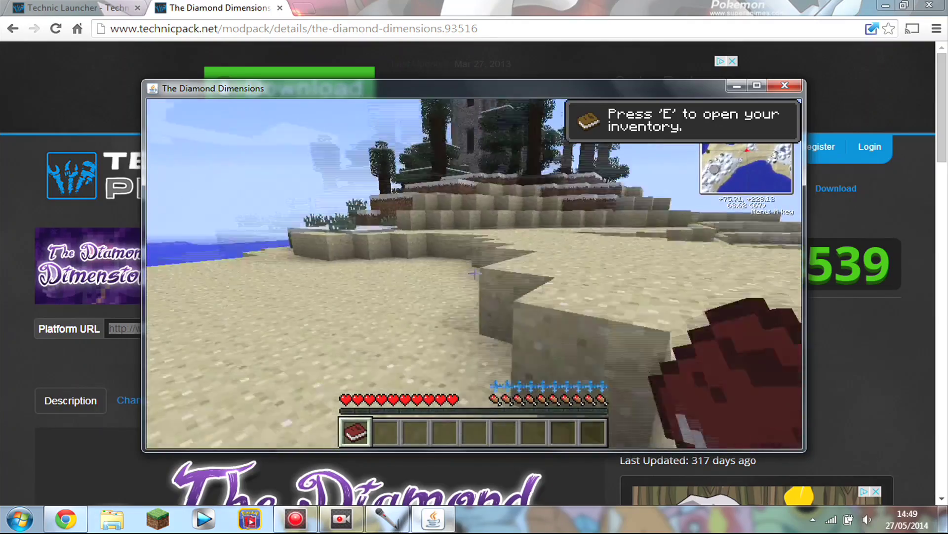
{"action": "key", "text": "w"}
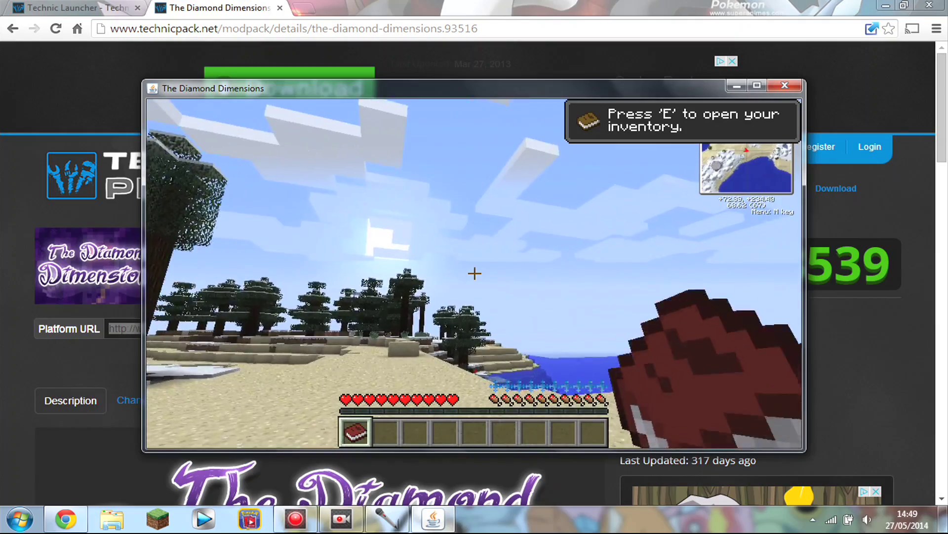
{"action": "key", "text": "w"}
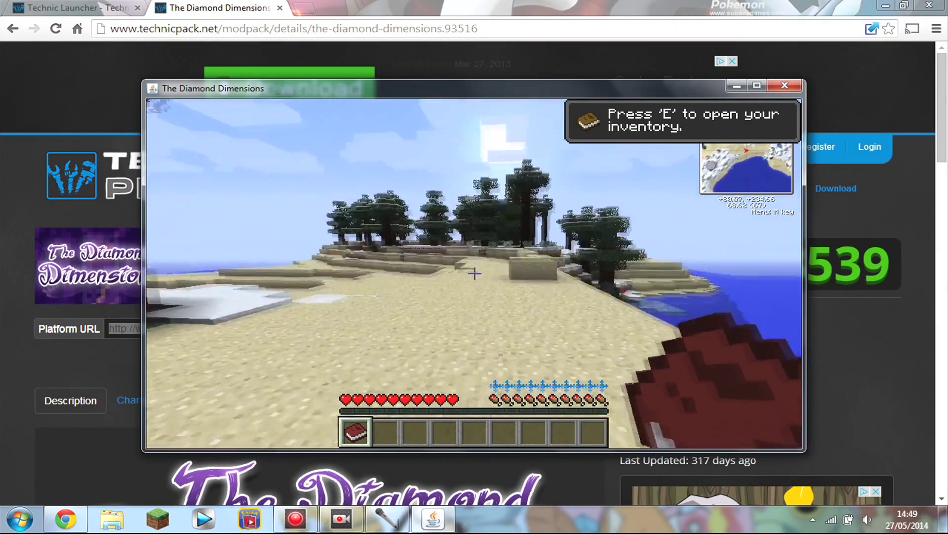
- Try the /gamemode 1 command, which is refused, and keep walking the beach
{"action": "type", "text": "gamemode 1"}
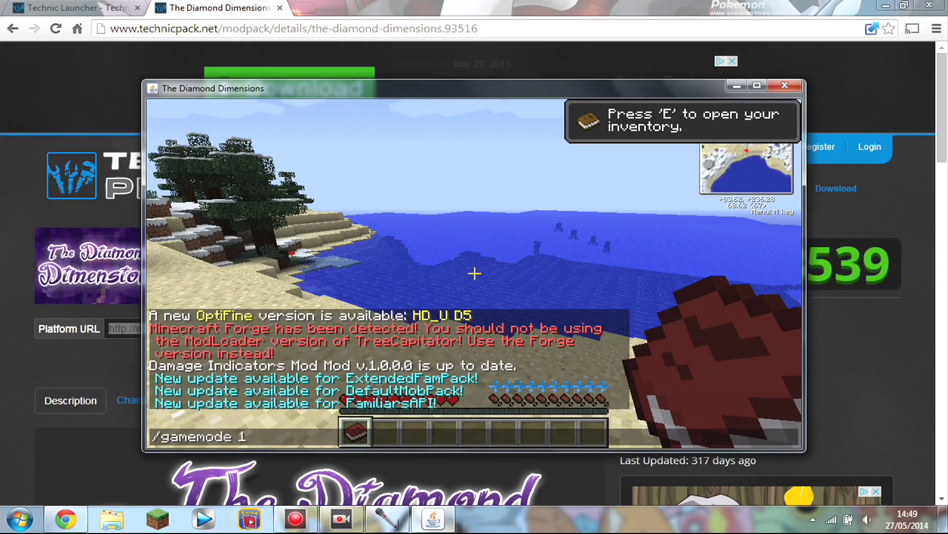
{"action": "key", "text": "Return"}
{"action": "key", "text": "w"}
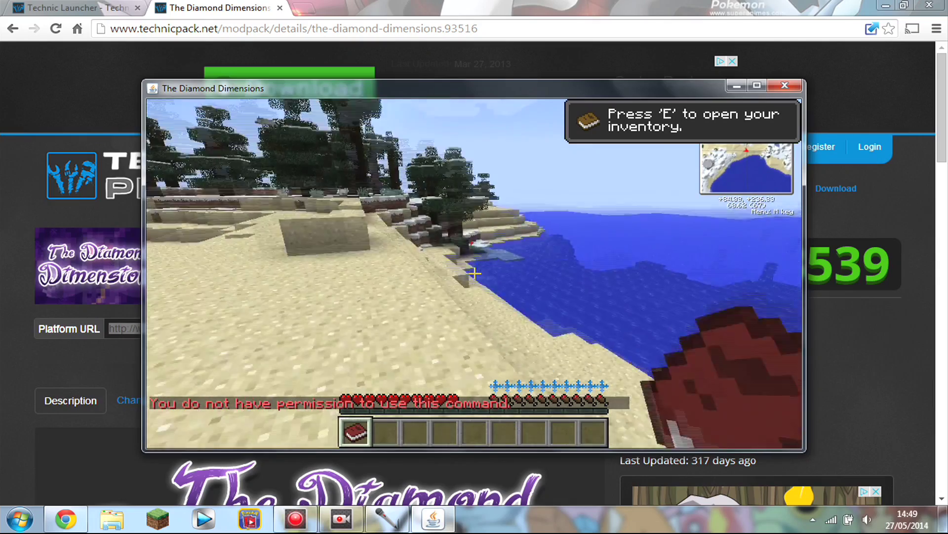
{"action": "key", "text": "w"}
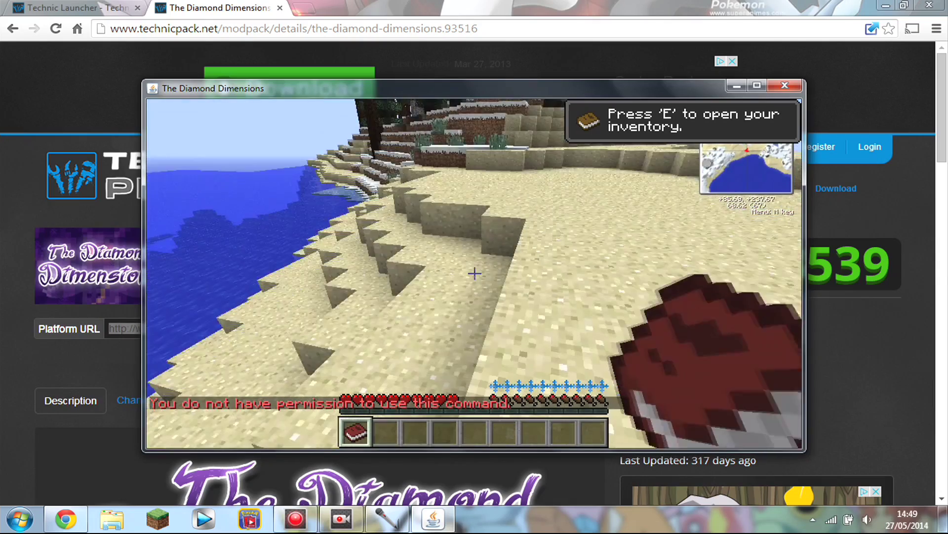